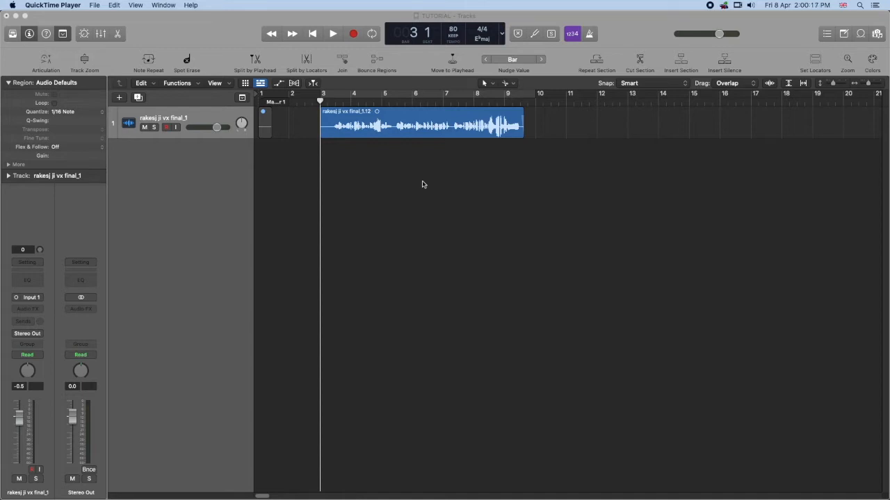
- Turn on cycling from bar 3 to bar 10 around the vocal region and play the untreated vocal
key("super+Left")
key("super+Left")
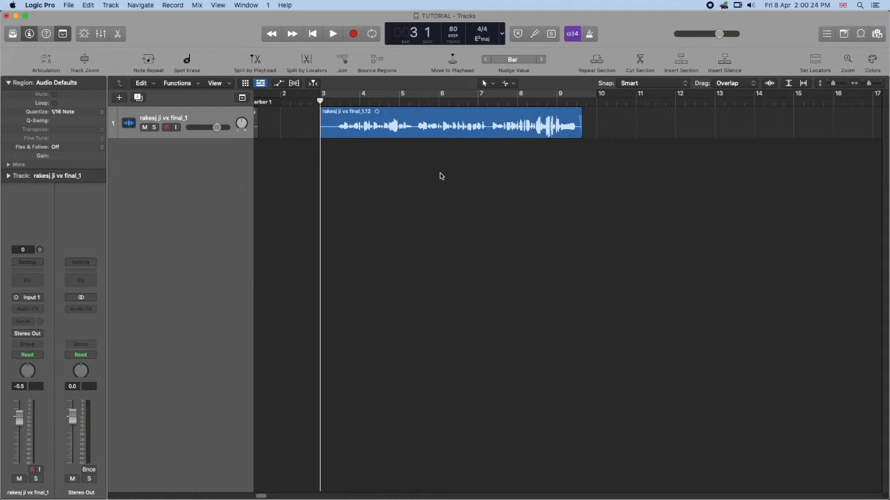
left_click(420, 95)
key("space")
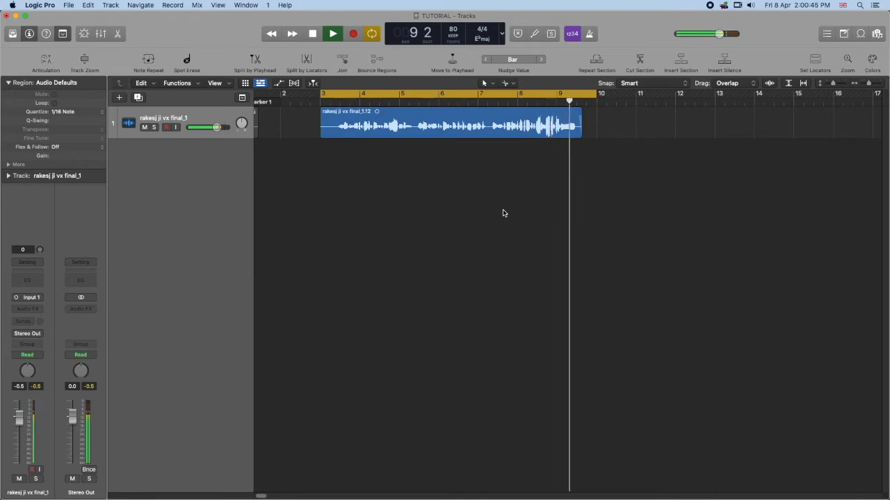
key("space")
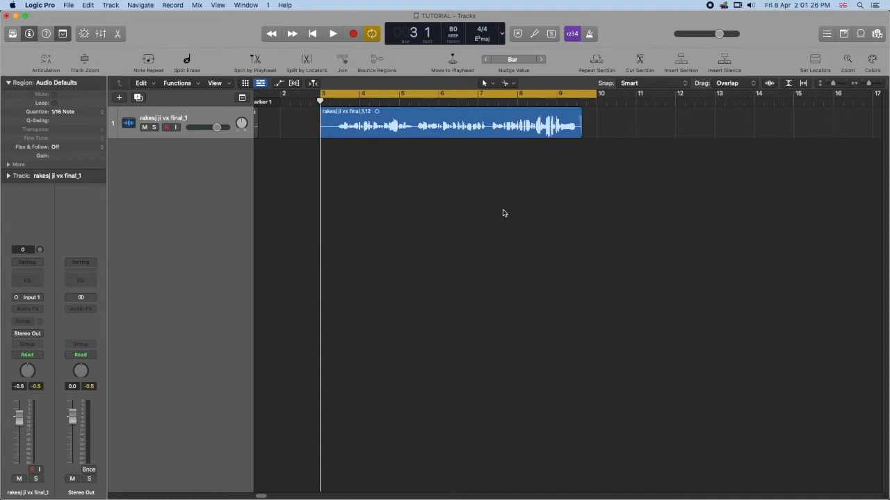
key("super+Right")
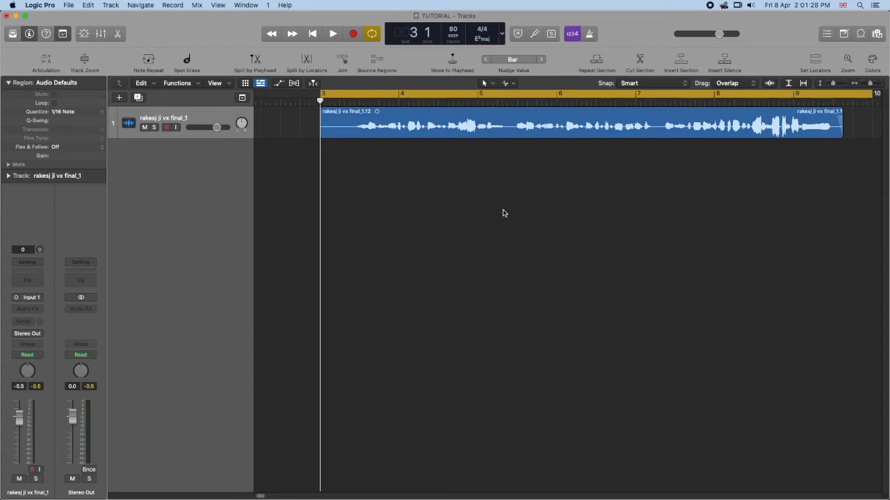
key("super+Left")
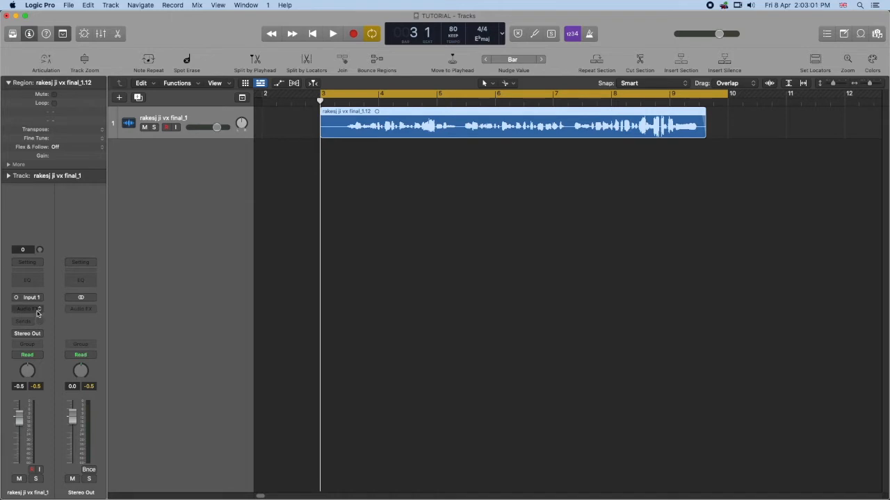
- Insert the mono Waves DeEsser on the vocal track and place its window in the empty area below the region
left_click(28, 309)
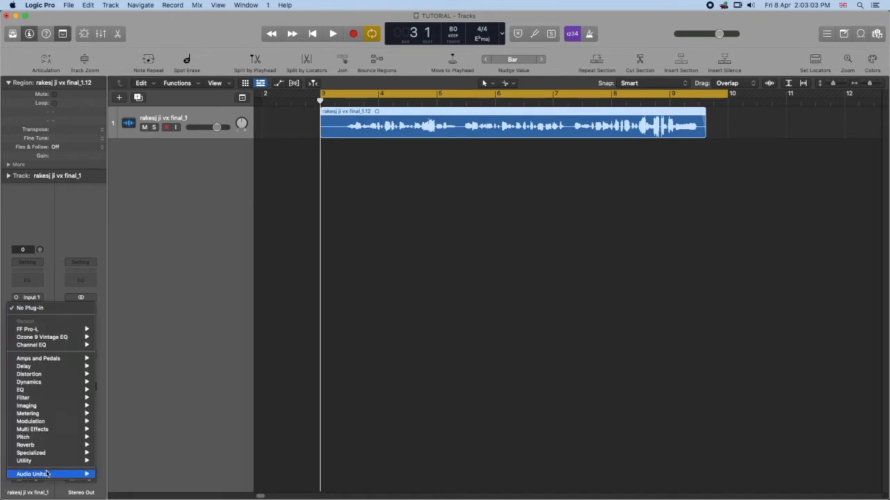
mouse_move(49, 475)
mouse_move(131, 479)
mouse_move(214, 474)
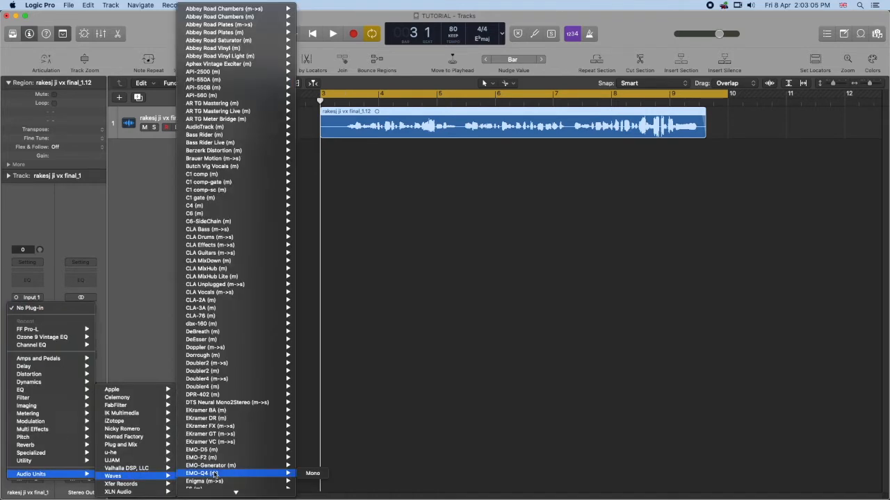
mouse_move(223, 339)
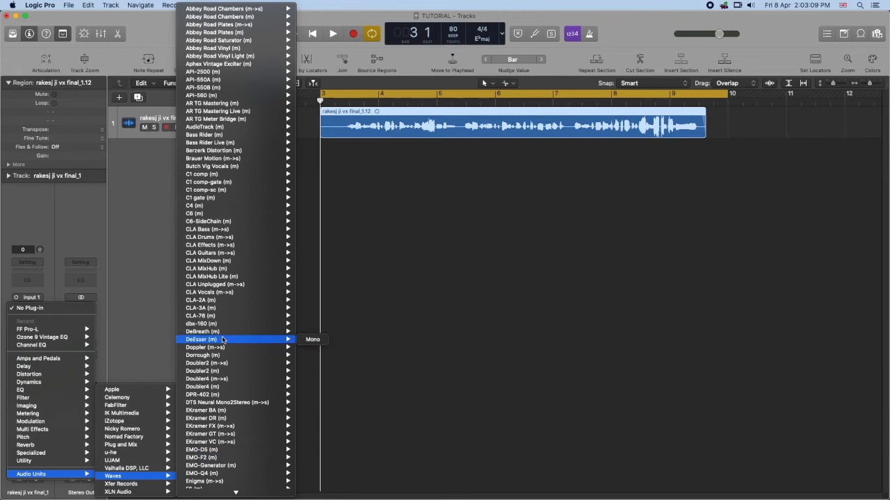
left_click(313, 339)
left_click_drag(379, 130, 577, 174)
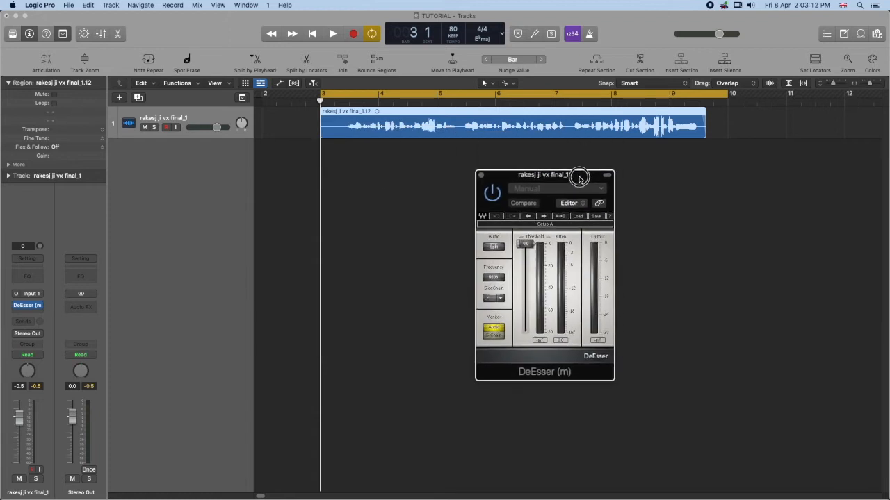
- Load the Male Ess factory preset in the DeEsser and toggle its audio mode, ending on Split
left_click(578, 217)
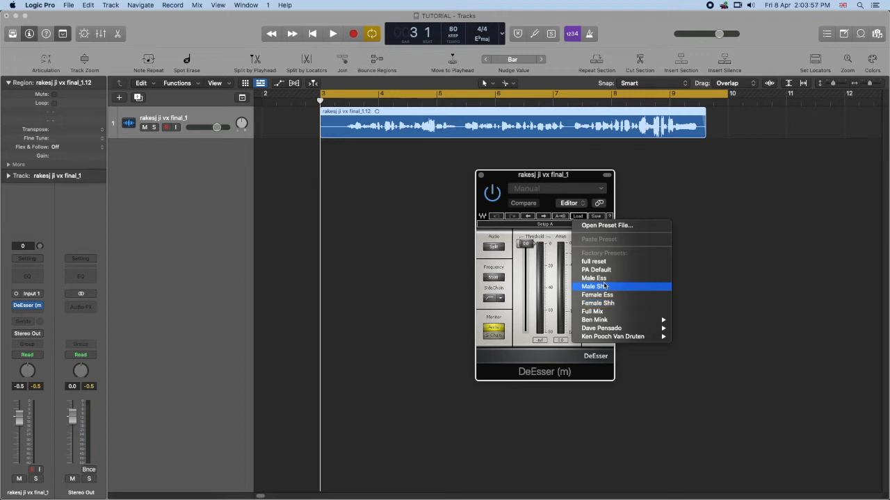
left_click(601, 278)
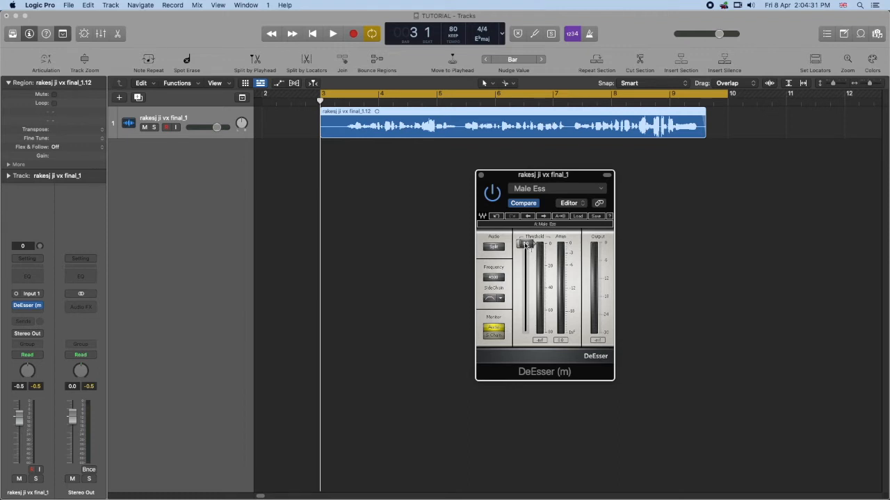
left_click(496, 249)
left_click(497, 249)
left_click(497, 249)
- Adjust the DeEsser's frequency slightly and set its side-chain filter to HighPass
left_click_drag(500, 280, 500, 272)
left_click(501, 300)
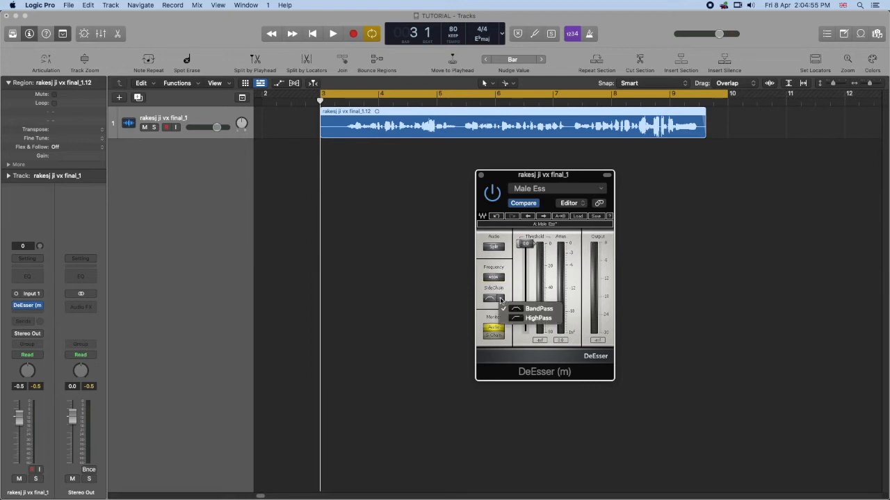
left_click(549, 319)
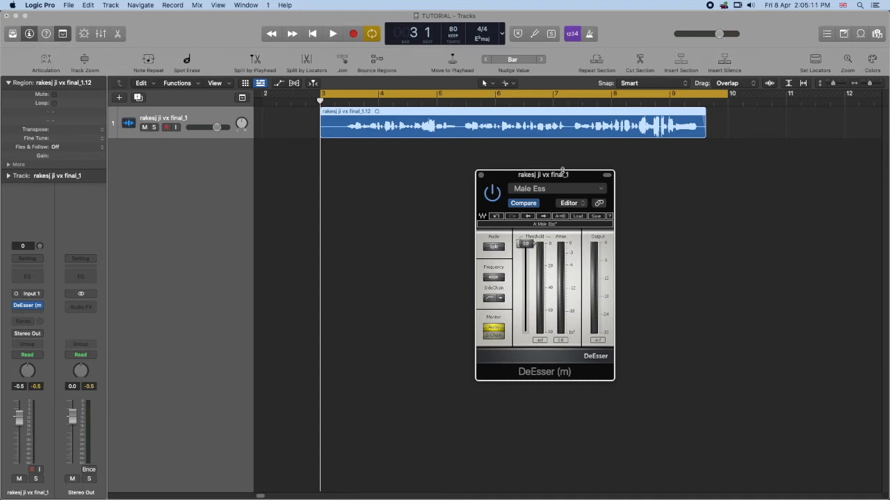
- Play the vocal through the DeEsser twice and watch its threshold, attenuation and output meters
key("space")
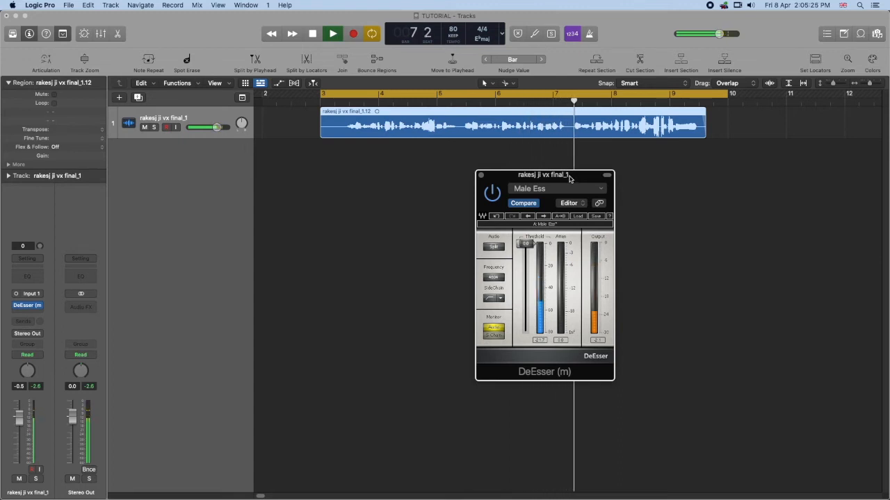
key("space")
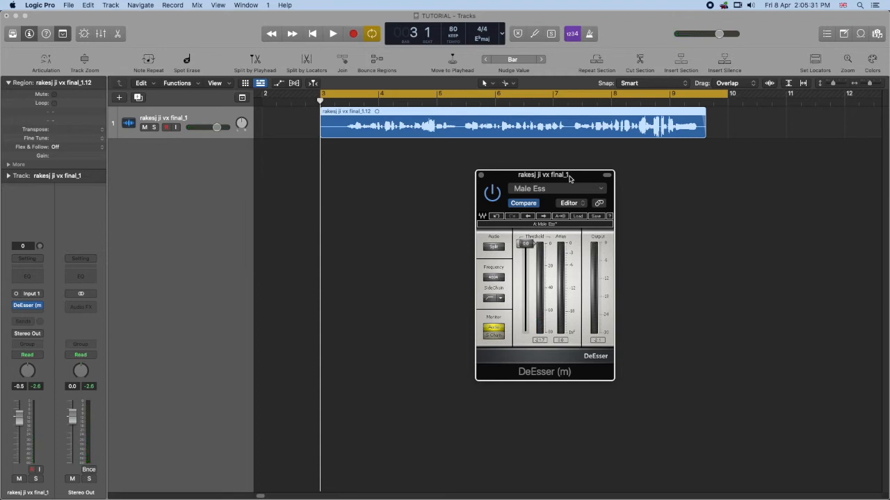
key("space")
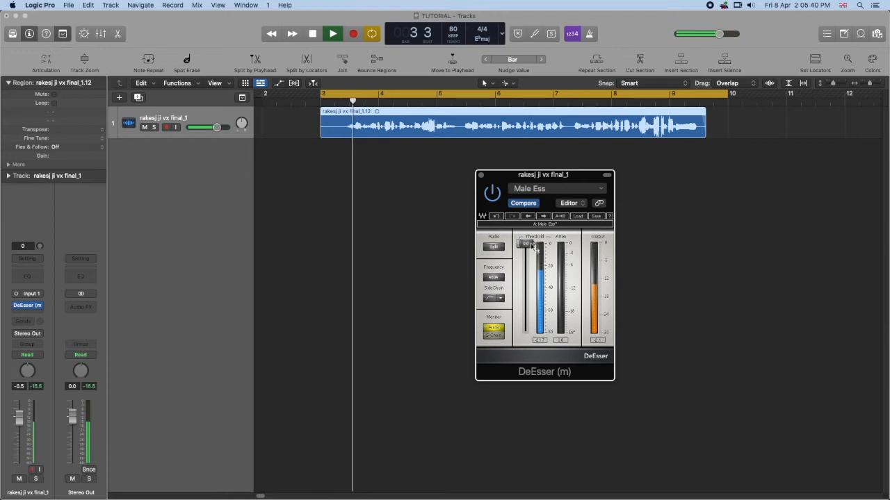
key("space")
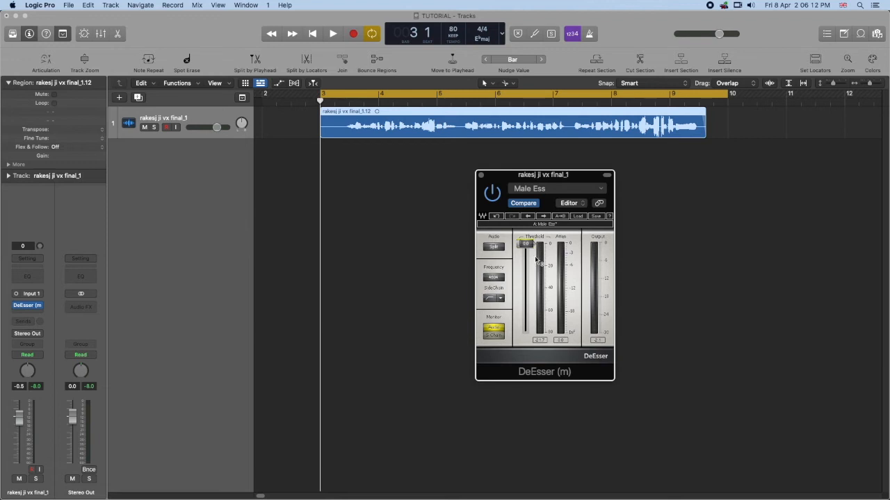
- Lower the DeEsser's threshold to about -26 and raise its frequency while the vocal plays
key("space")
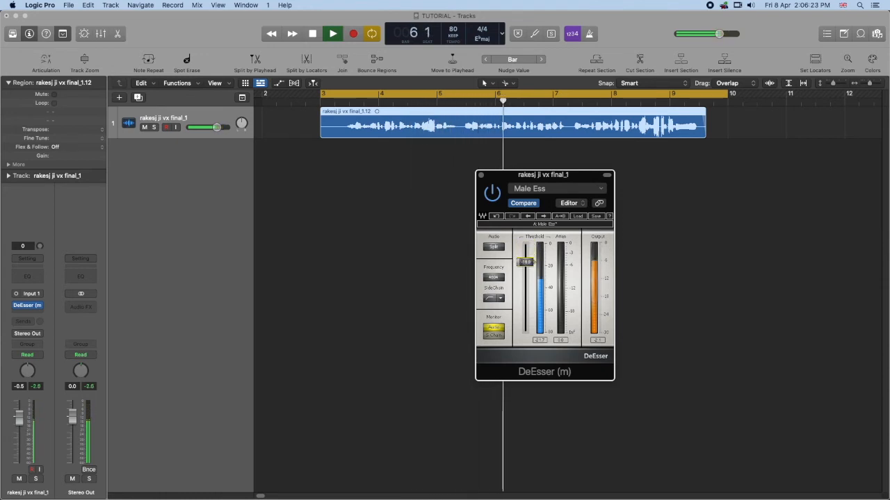
left_click_drag(526, 266, 525, 270)
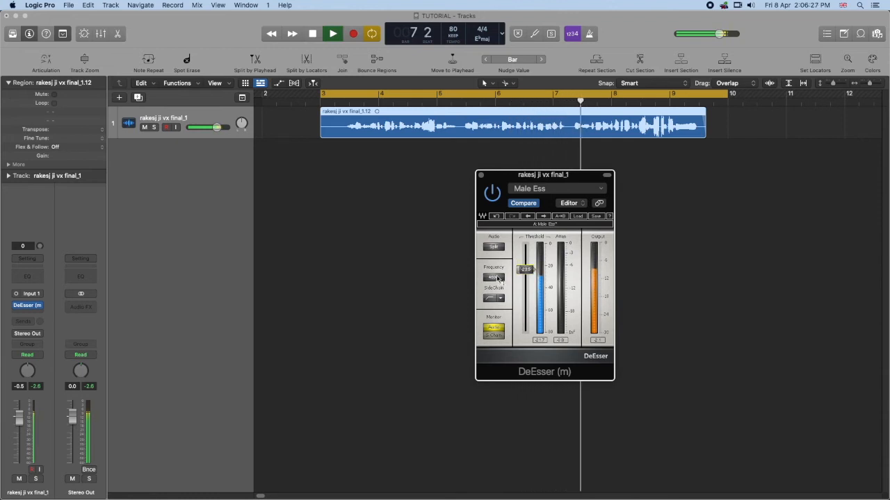
left_click_drag(498, 279, 498, 270)
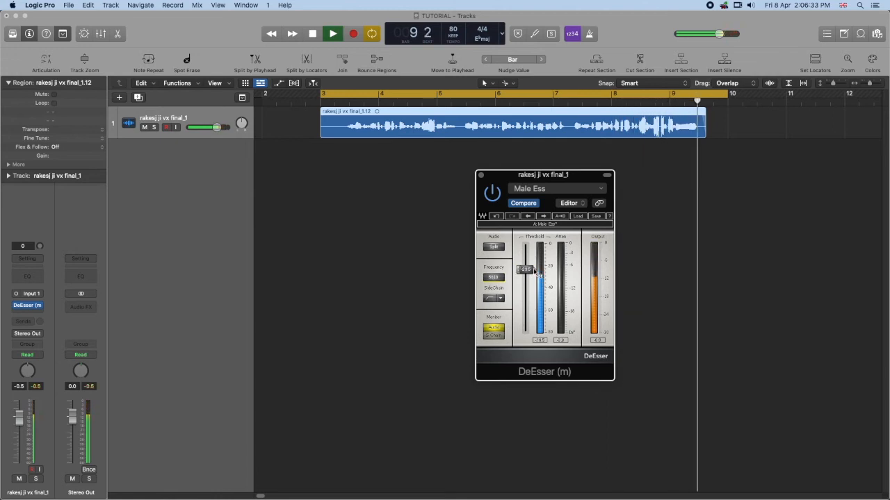
key("space")
- Shorten the cycle range to bar 3 only and play that loop with the DeEsser active
left_click(709, 95)
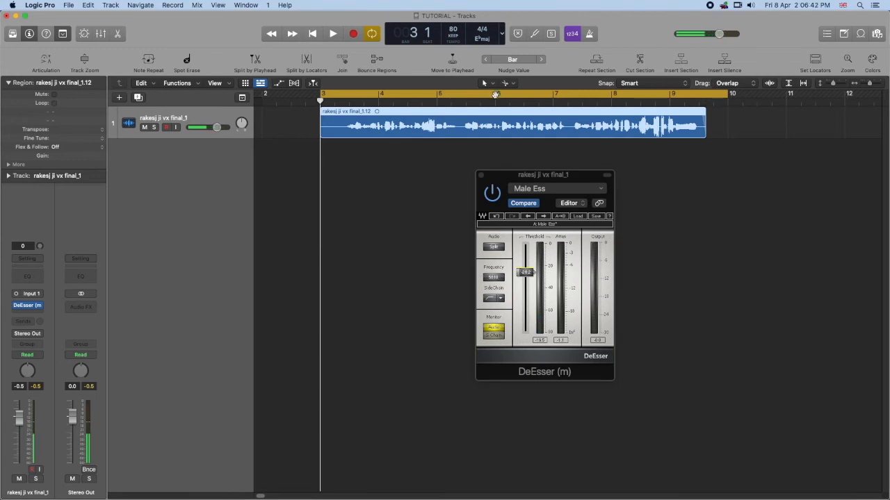
left_click(495, 93)
left_click(703, 95)
left_click_drag(703, 95, 381, 111)
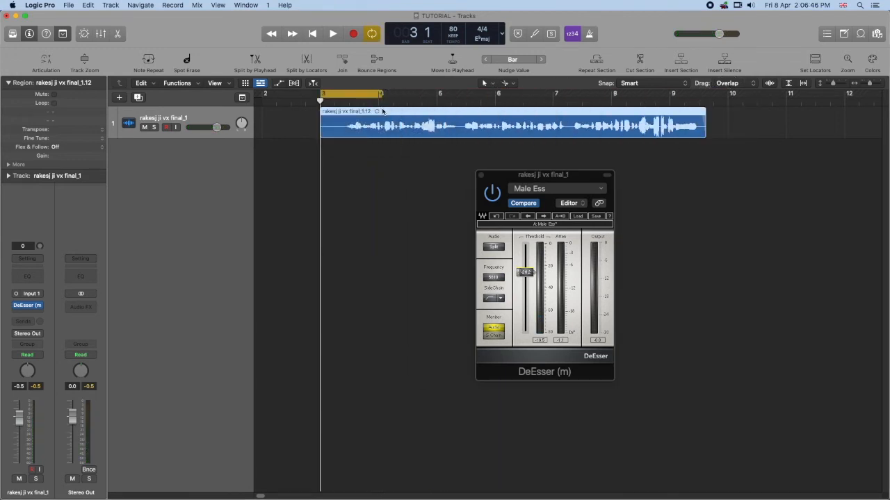
key("space")
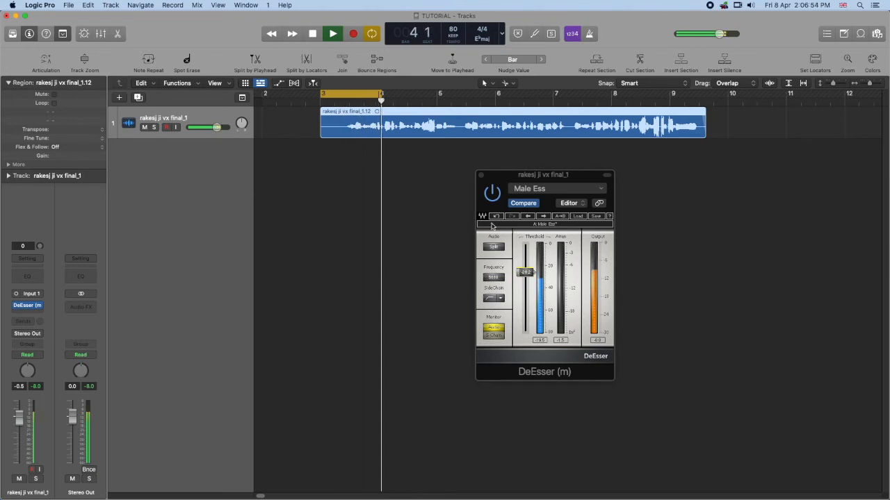
key("space")
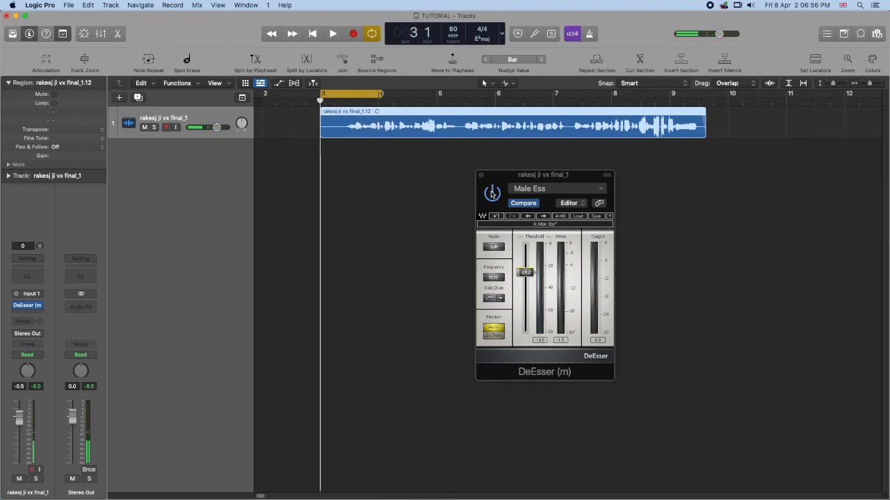
- Bypass the DeEsser to hear the untreated loop, then re-enable it and play the loop for comparison
left_click(492, 194)
key("space")
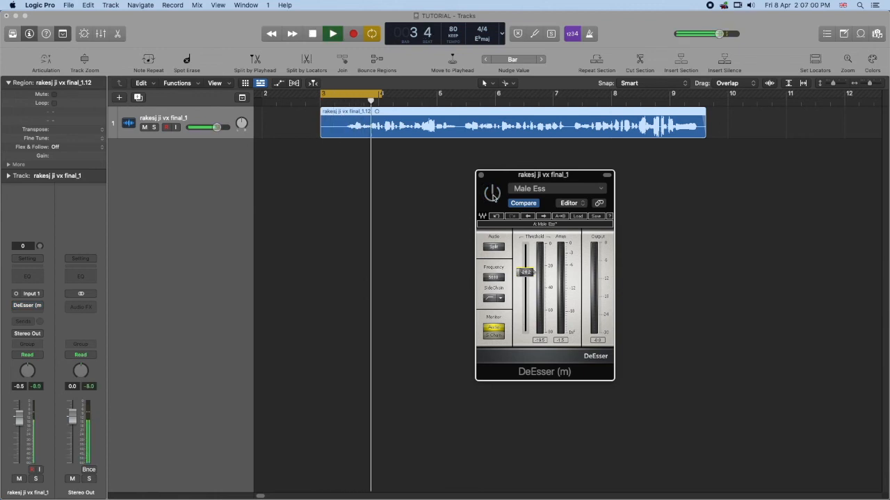
key("space")
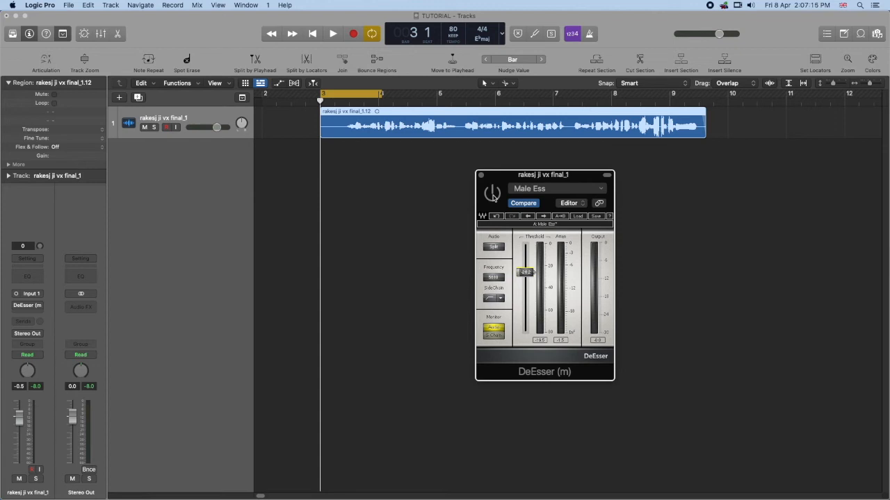
key("space")
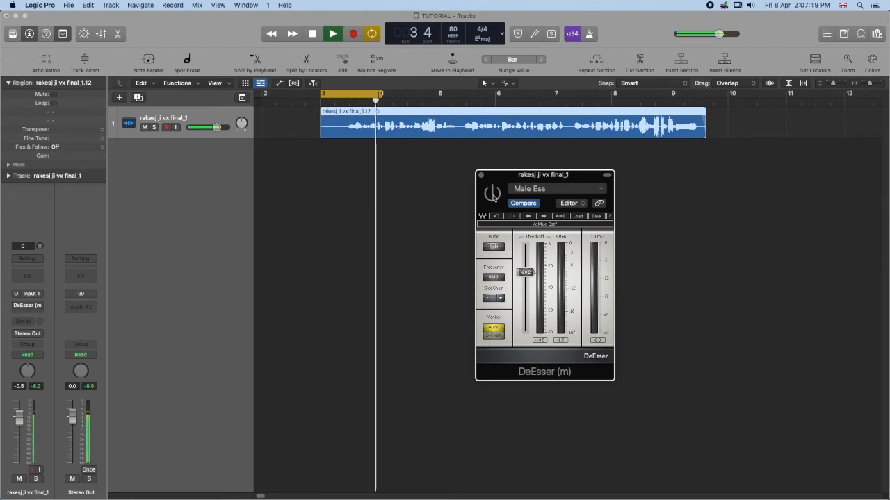
key("space")
left_click(493, 197)
key("space")
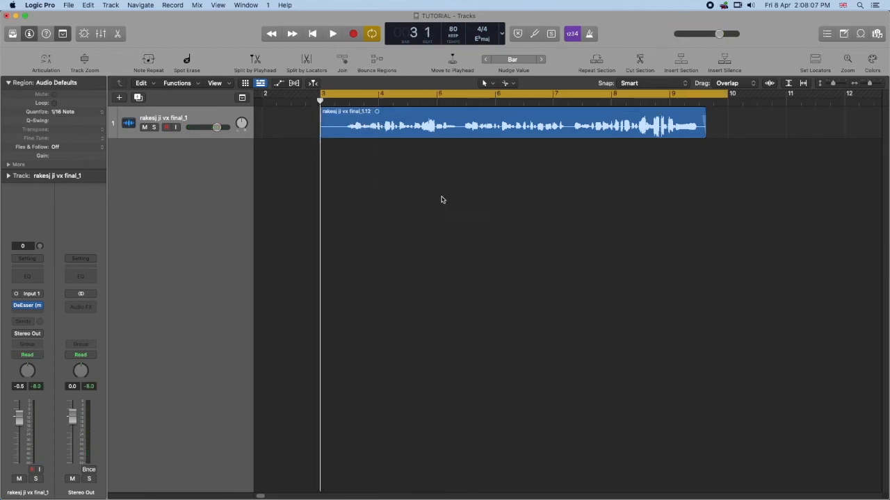
- Remove the DeEsser from the vocal track, insert the mono Waves RDeEsser instead and place its window below the region
left_click(369, 125)
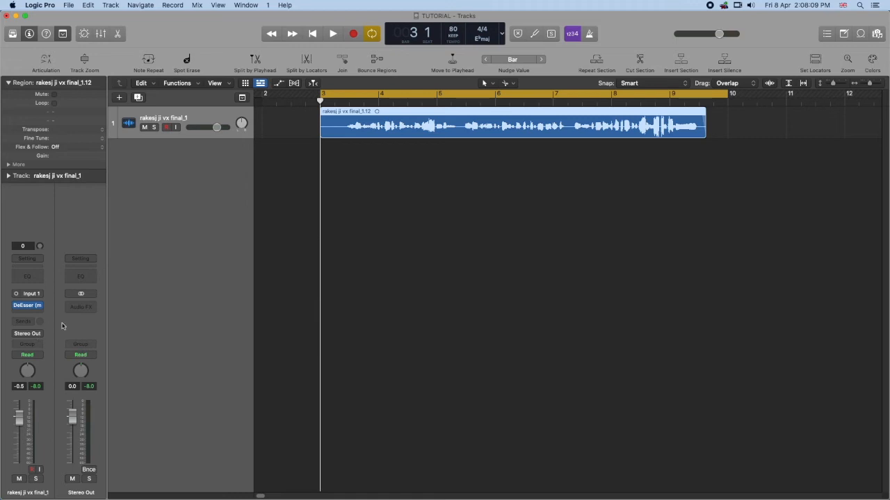
left_click(39, 305)
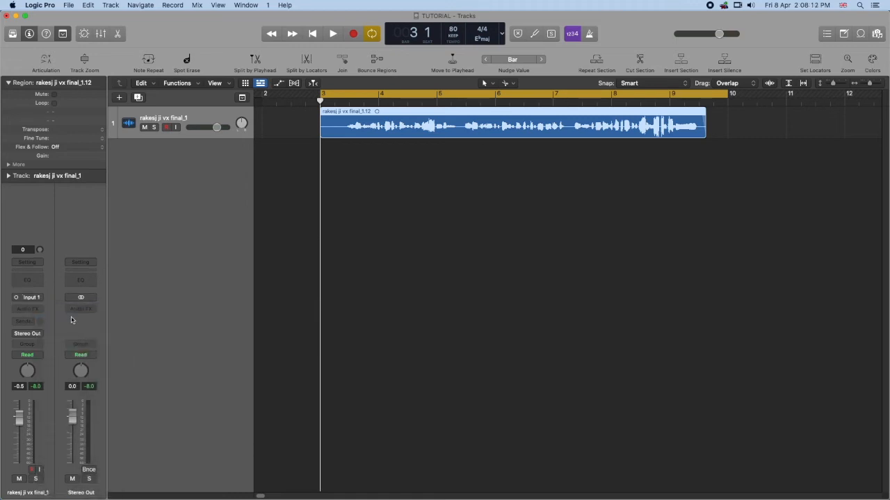
left_click(29, 309)
mouse_move(49, 484)
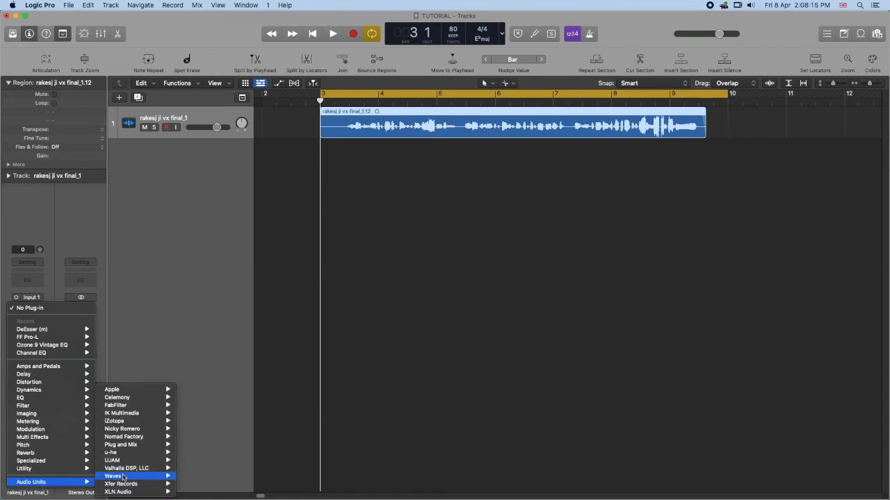
mouse_move(124, 477)
mouse_move(237, 469)
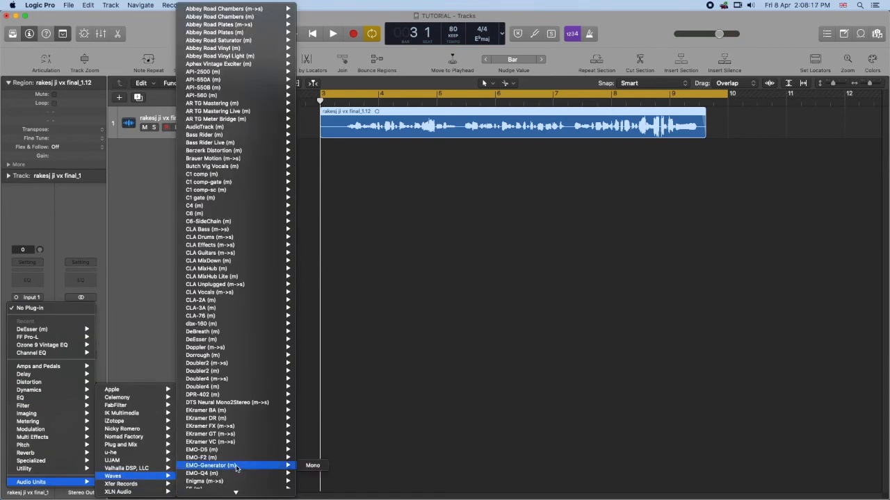
scroll(237, 469, "down", 15)
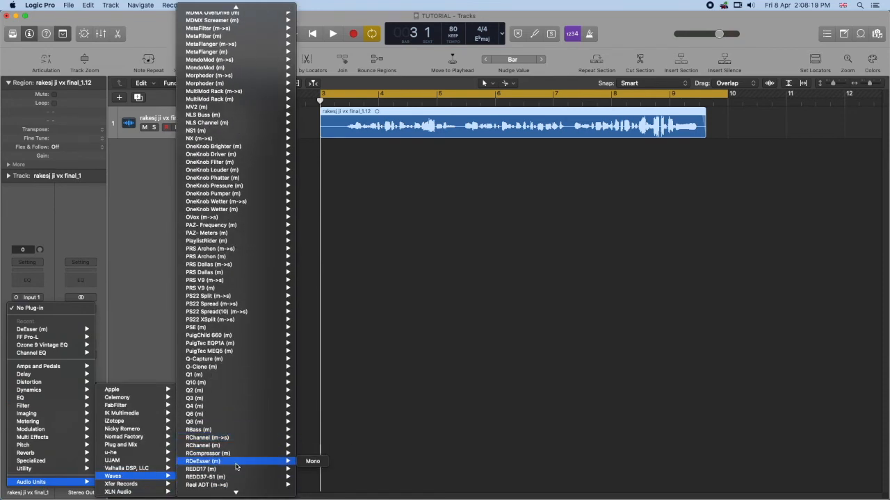
left_click(235, 466)
left_click_drag(494, 148, 630, 179)
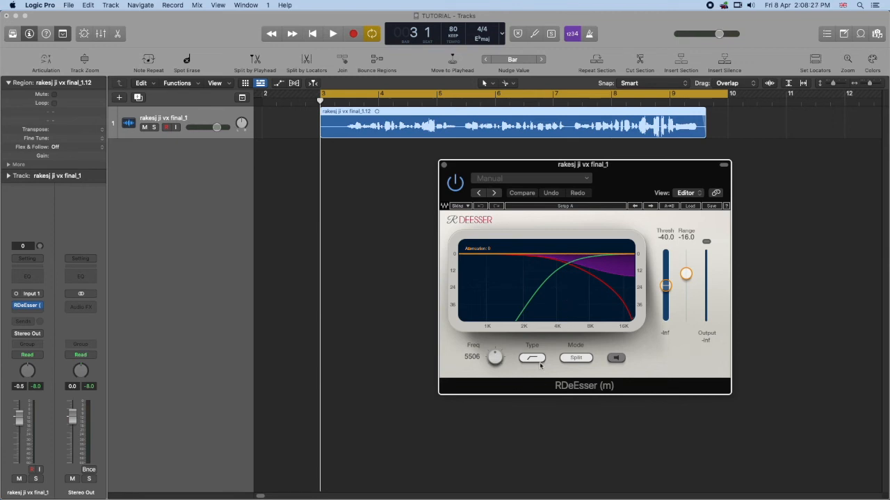
- Try out the RDeEsser's WideBand mode, a frequency of 5404 and its monitor switch, returning the mode to Split
left_click(575, 359)
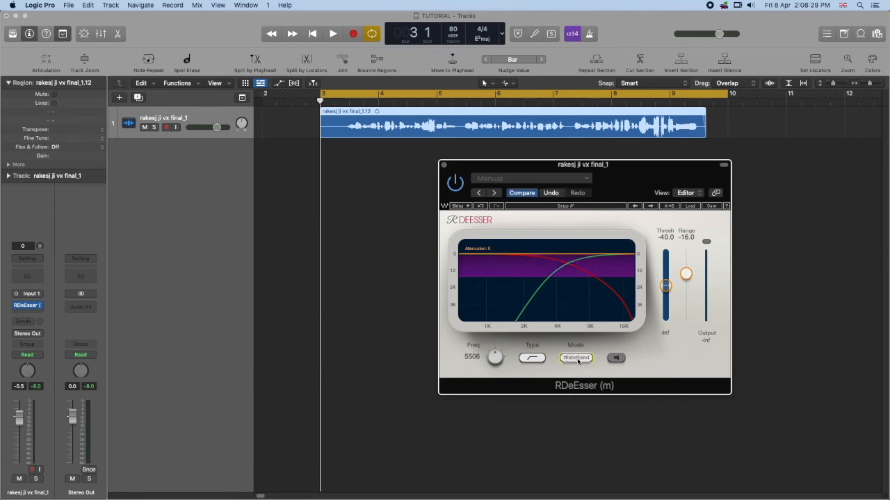
left_click(576, 359)
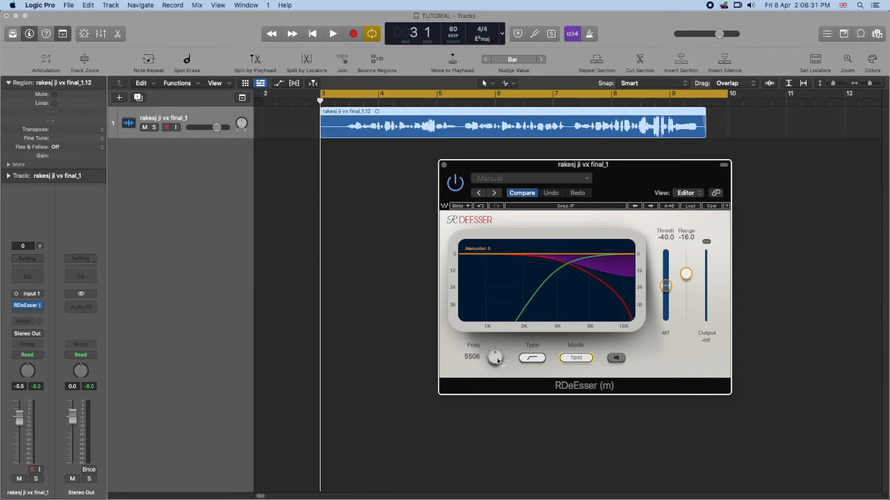
left_click_drag(495, 357, 495, 363)
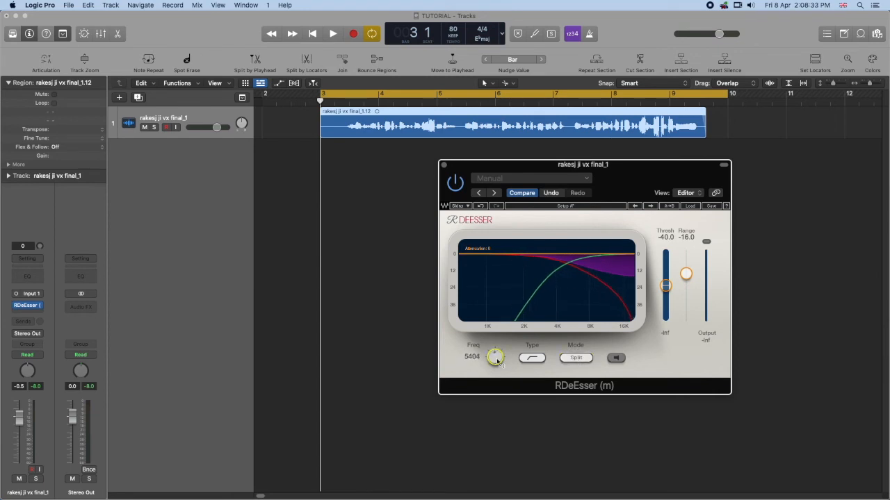
left_click(615, 359)
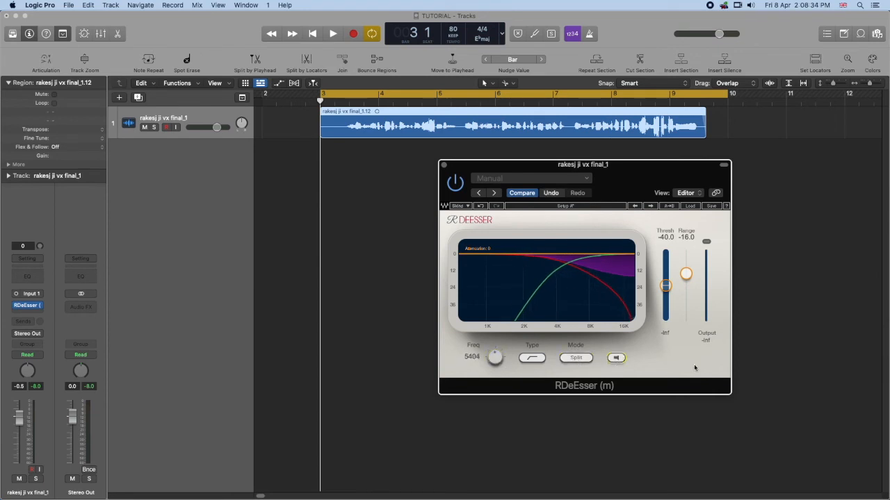
left_click(616, 358)
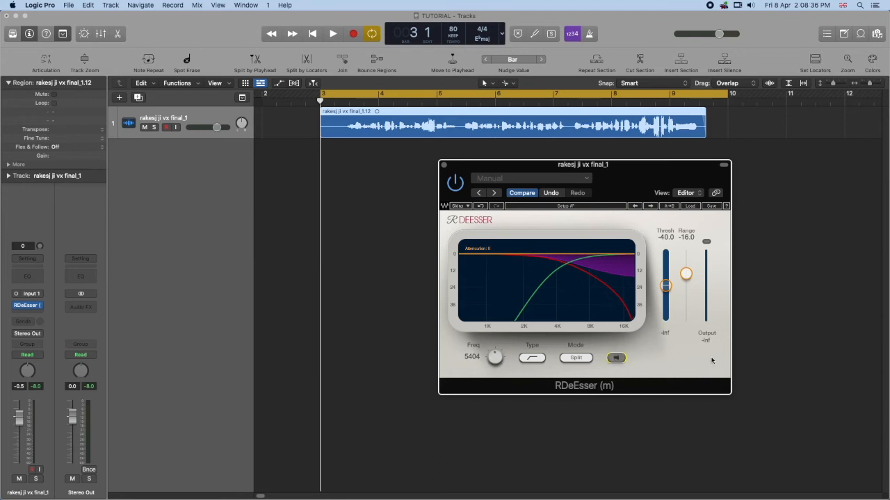
- Load the factory preset Male DeEss Narrow into the RDeEsser
left_click(691, 207)
left_click(692, 207)
left_click(693, 208)
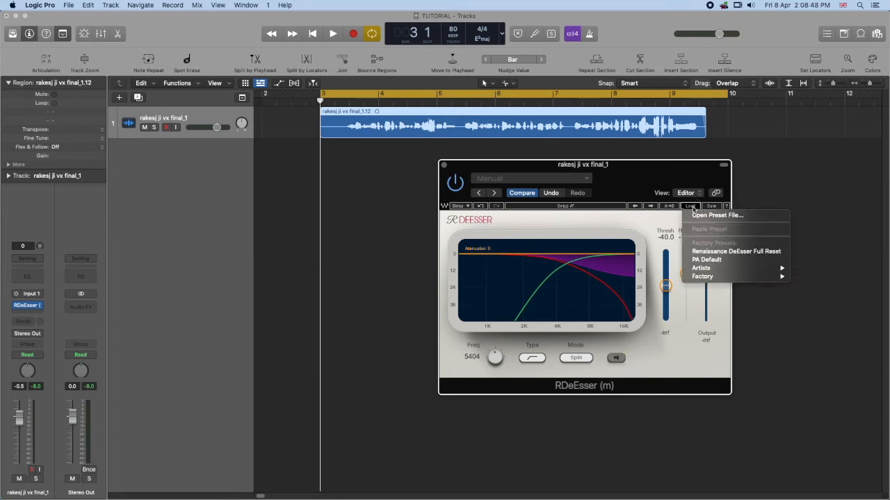
mouse_move(711, 280)
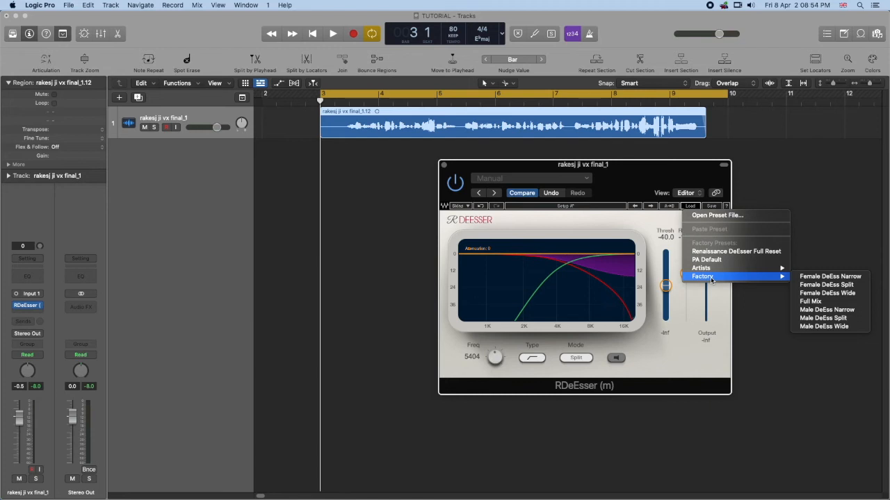
left_click(834, 310)
- Play the vocal from bar 3 with the Male DeEss Narrow preset and reposition the RDeEsser window closer to the region
key("space")
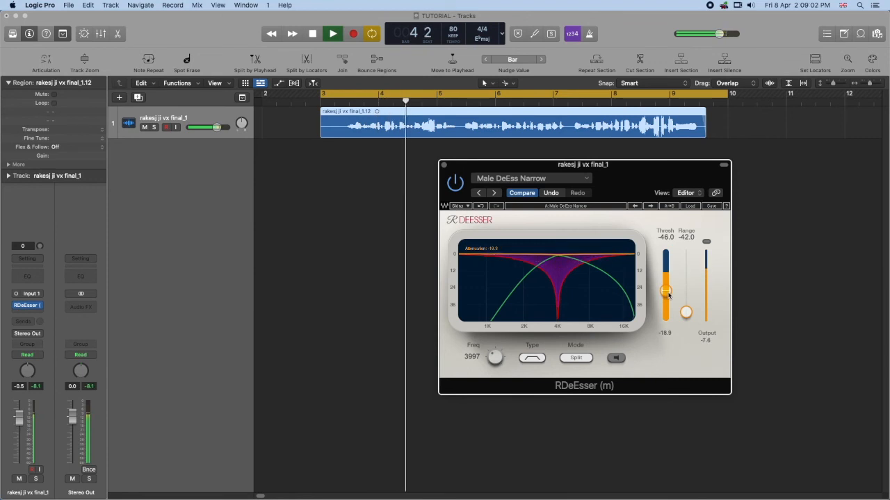
left_click_drag(639, 178, 594, 167)
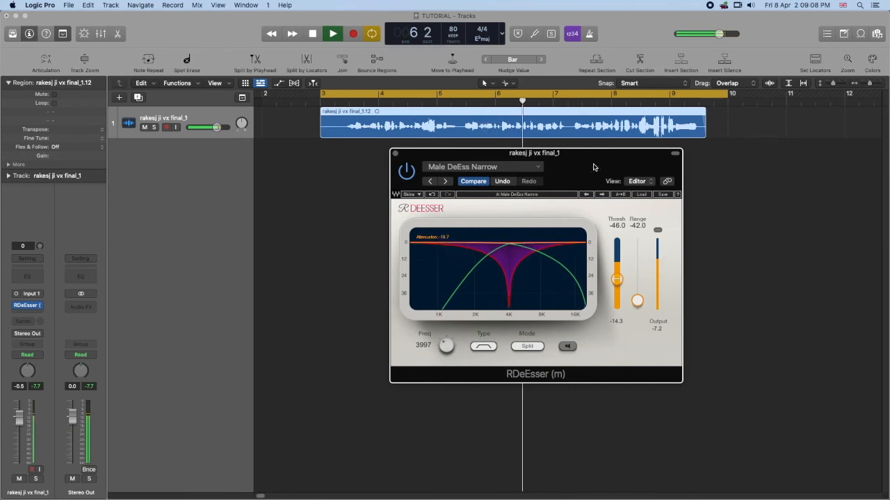
key("space")
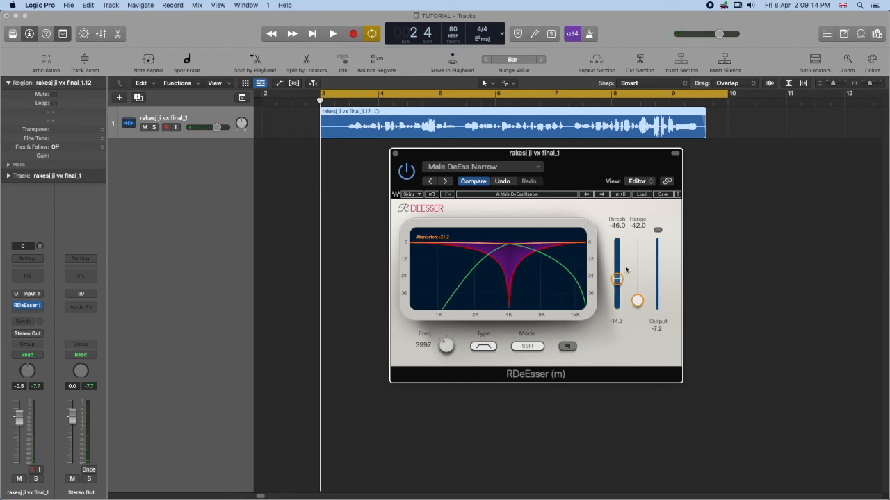
key("space")
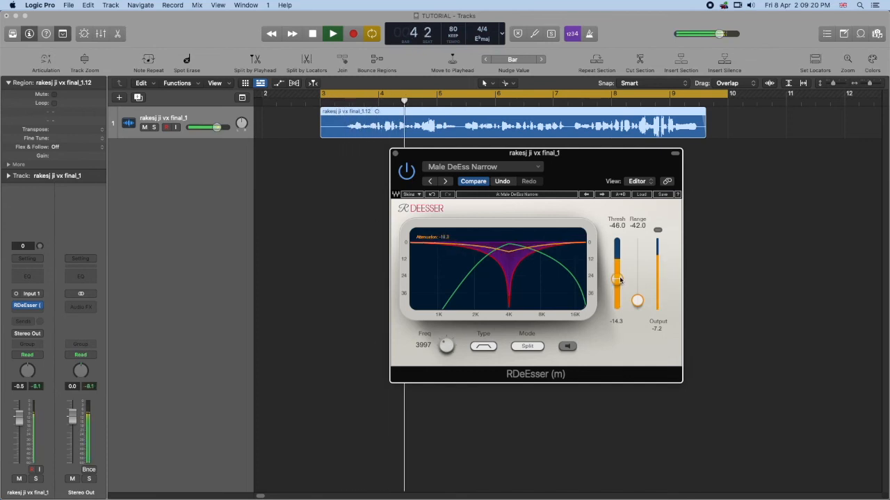
key("space")
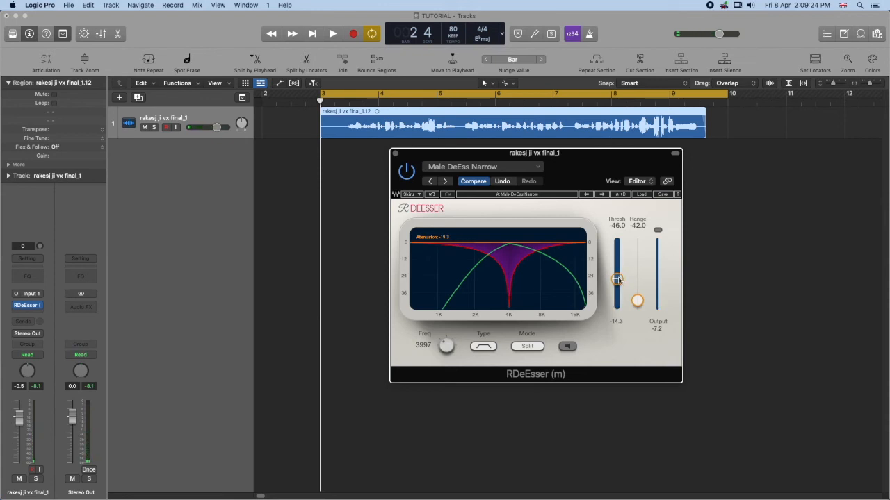
- Raise the RDeEsser's threshold to -25.6 and its frequency to 5860 while the vocal plays
key("space")
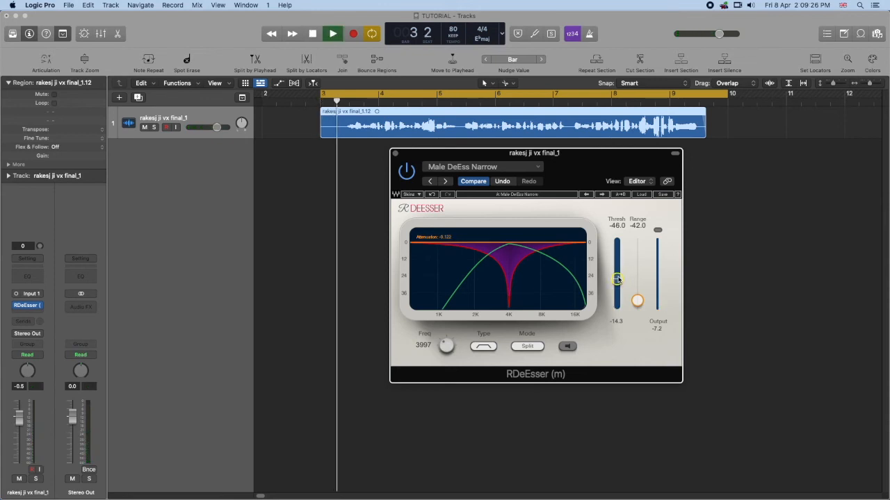
left_click(616, 278)
left_click_drag(617, 279, 617, 261)
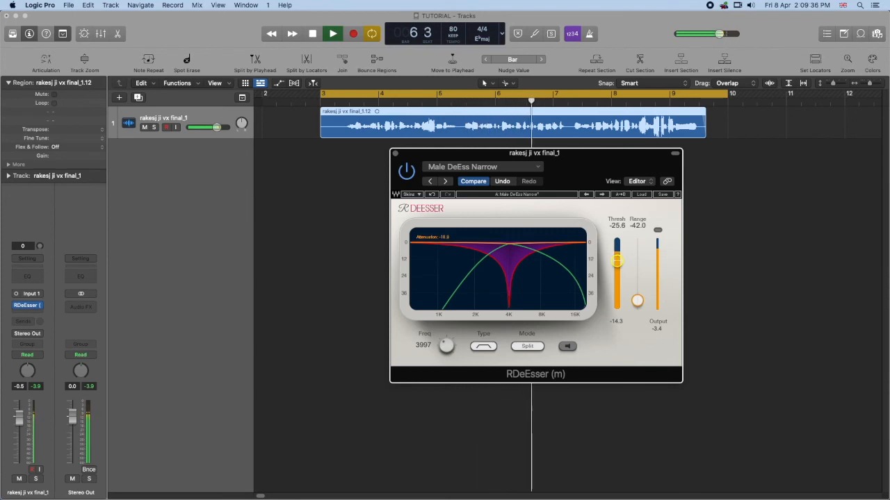
left_click_drag(444, 339, 444, 321)
key("space")
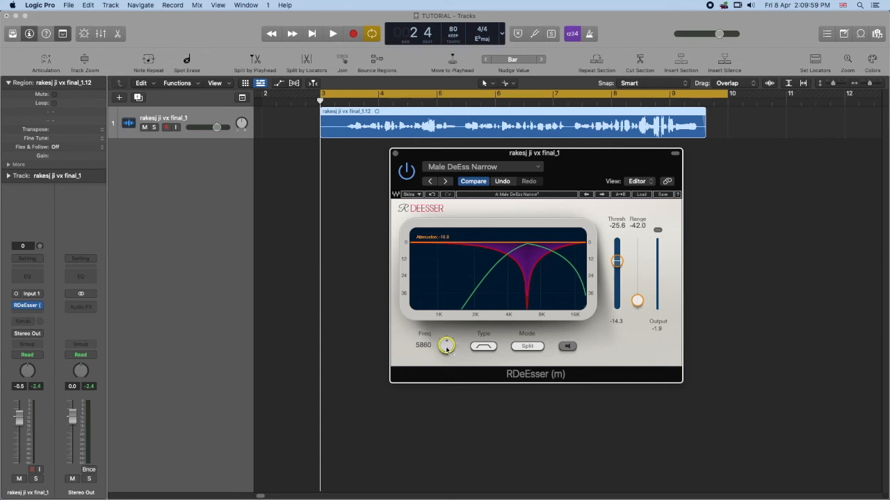
- Fine-tune the RDeEsser's frequency to 5529 and its threshold to -27.0 during another playback
key("space")
left_click_drag(447, 350, 447, 358)
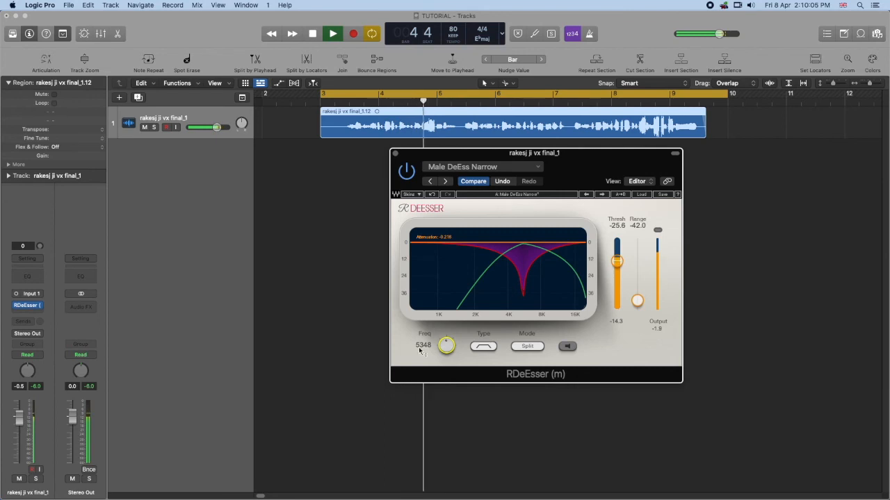
left_click_drag(448, 344, 447, 341)
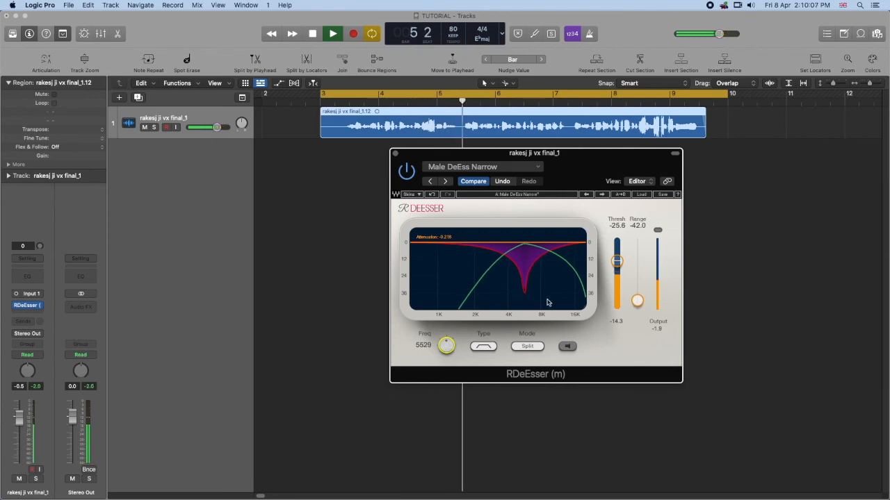
left_click_drag(617, 261, 617, 263)
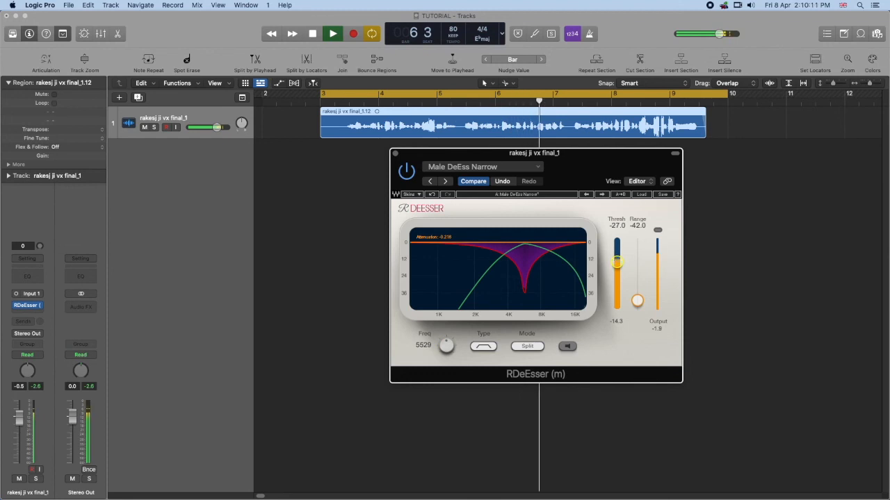
key("space")
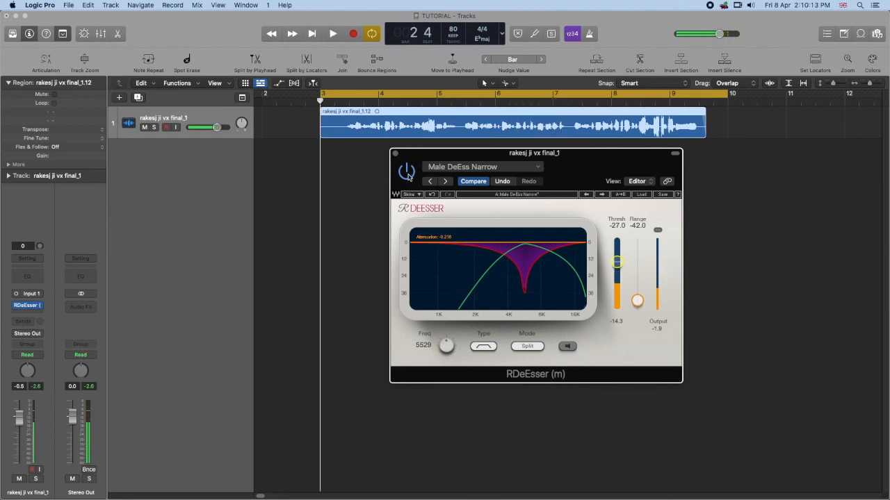
- Play the vocal with the RDeEsser bypassed, and again with it re-enabled, to compare the sibilance
key("space")
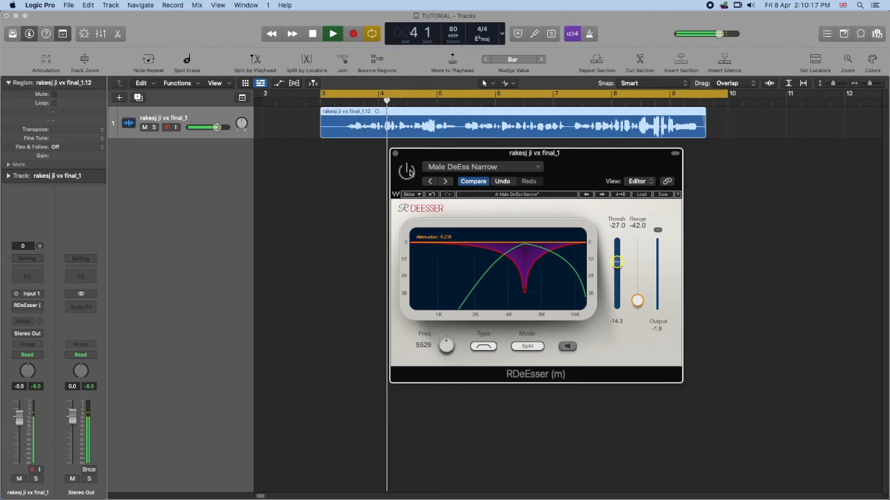
key("space")
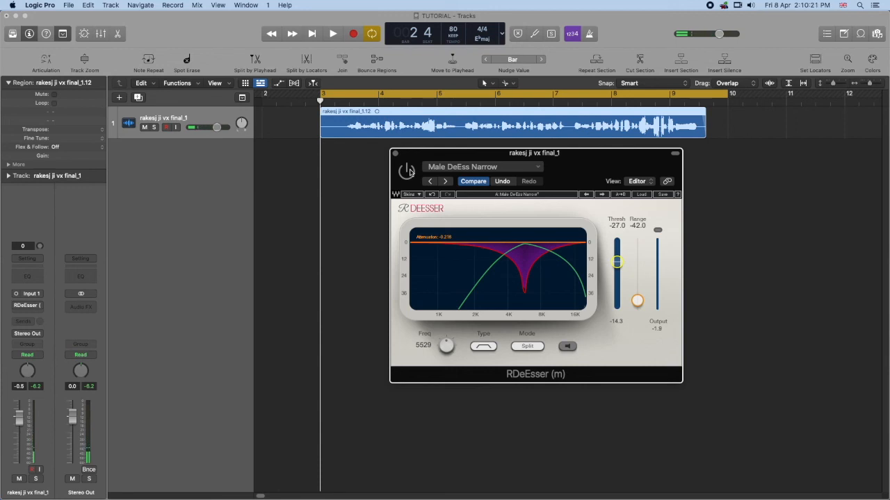
left_click(407, 171)
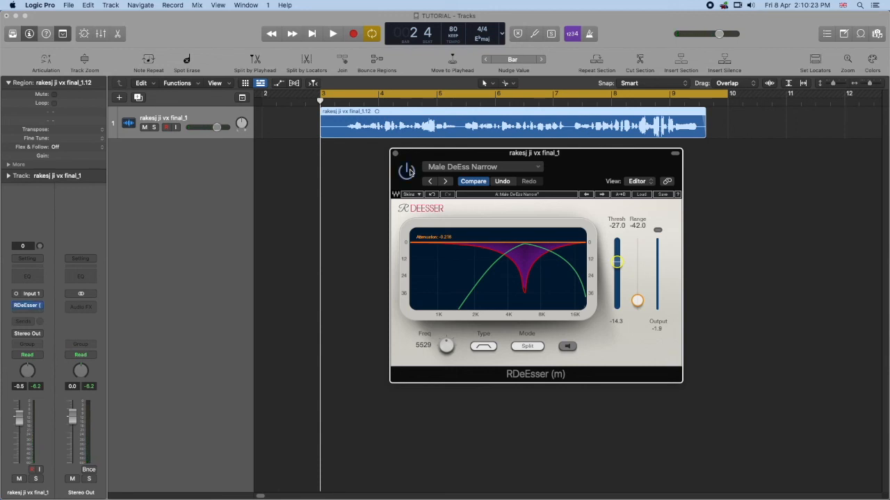
key("space")
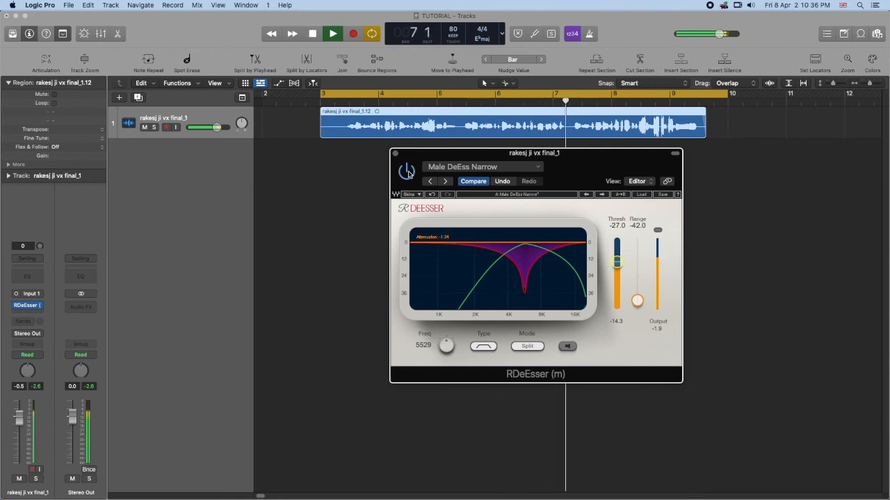
key("space")
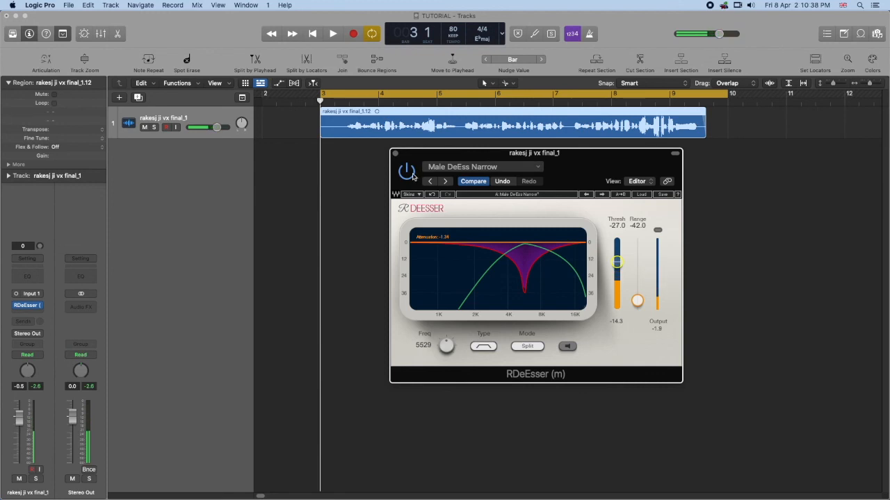
- Insert the mono Waves DeEsser after the RDeEsser on the vocal track and arrange both plug-in windows side by side
left_click_drag(600, 168, 642, 180)
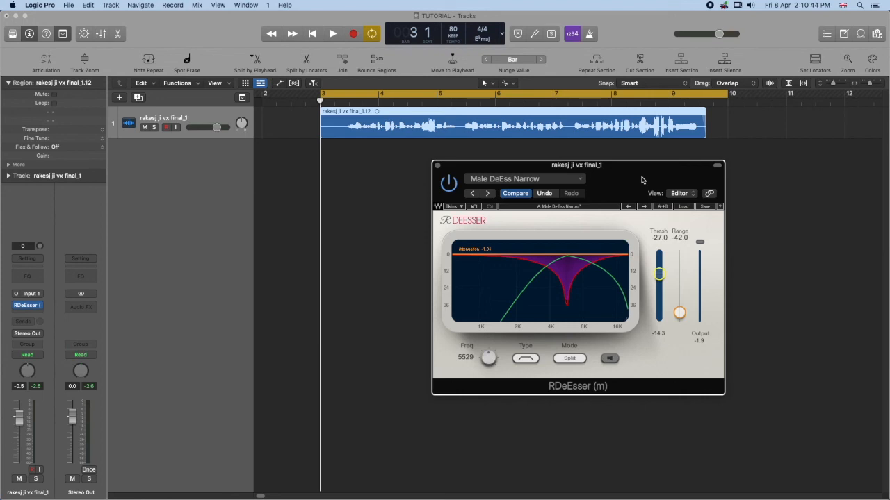
left_click(41, 306)
mouse_move(43, 341)
left_click(111, 339)
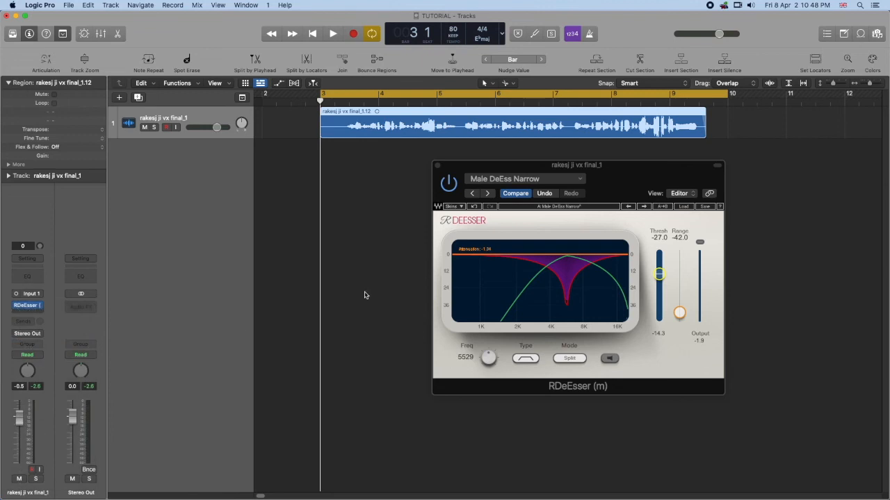
left_click_drag(391, 135, 411, 201)
left_click_drag(610, 178, 639, 196)
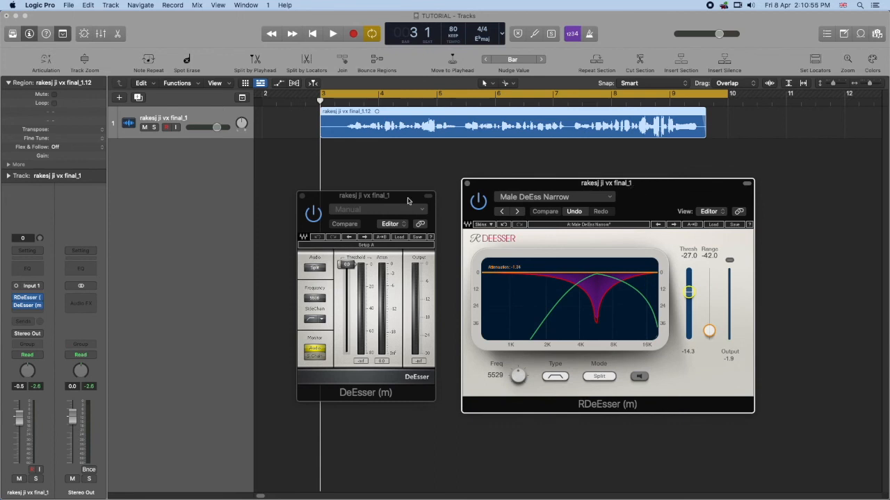